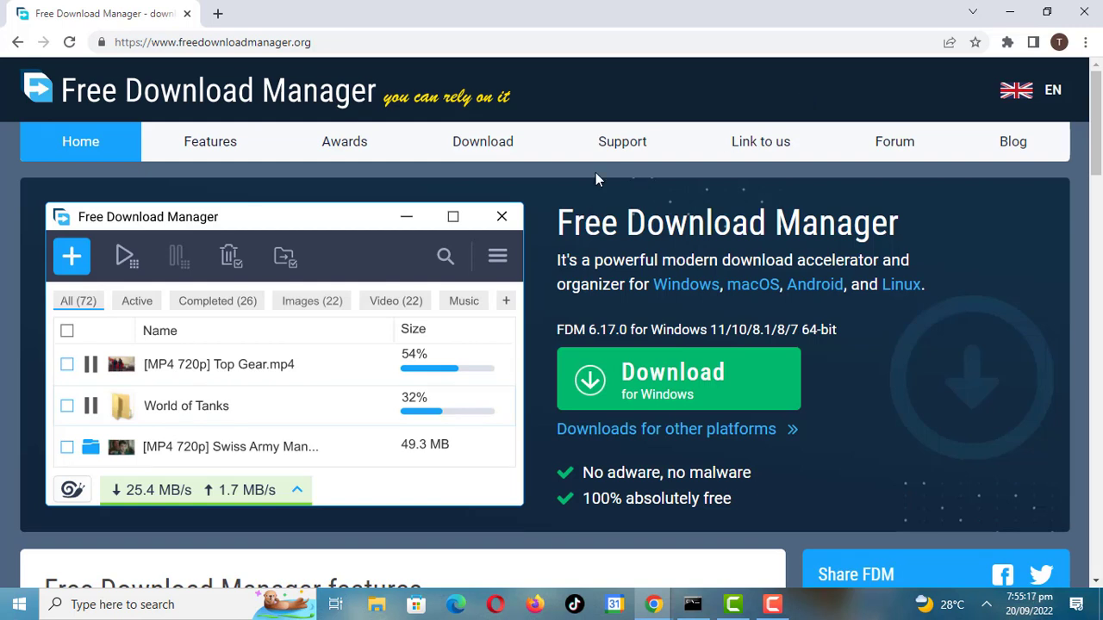
# Download the Windows installer fdm_x64_setup.exe from freedownloadmanager.org
pyautogui.moveTo(1097, 147); pyautogui.dragTo(1088, 491)
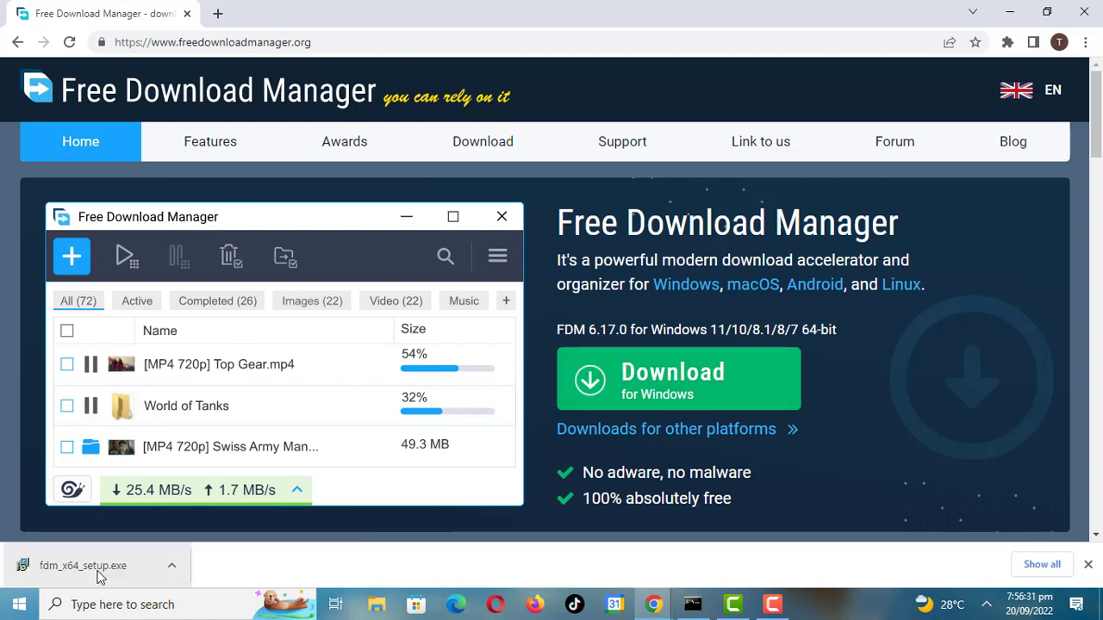
# Locate fdm_x64_setup.exe in its folder and launch the installer
pyautogui.rightClick(100, 575)
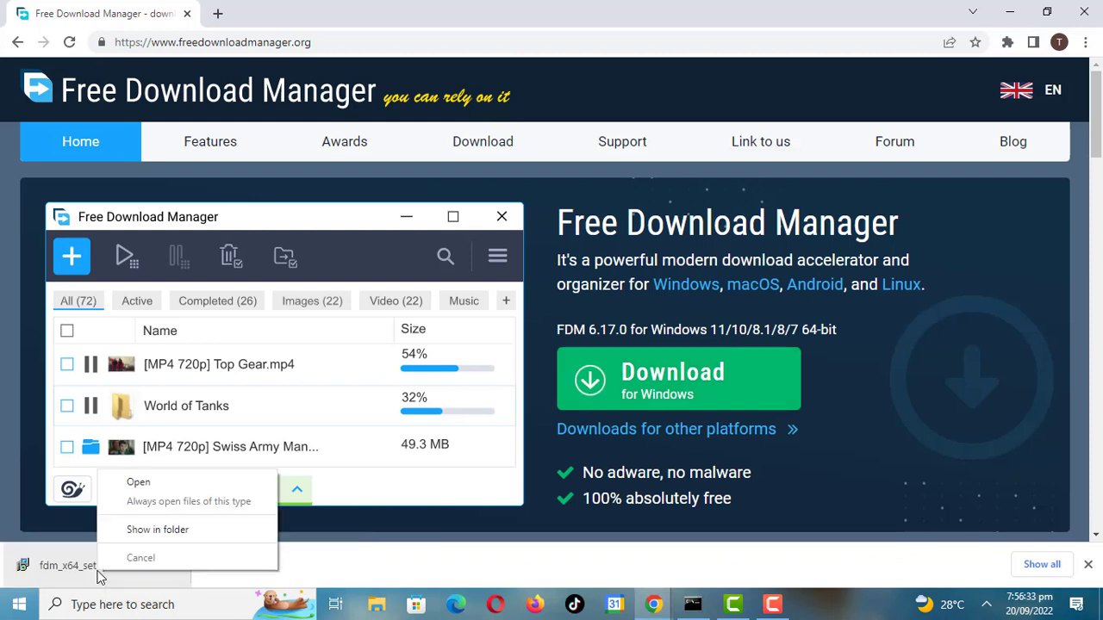
pyautogui.click(134, 538)
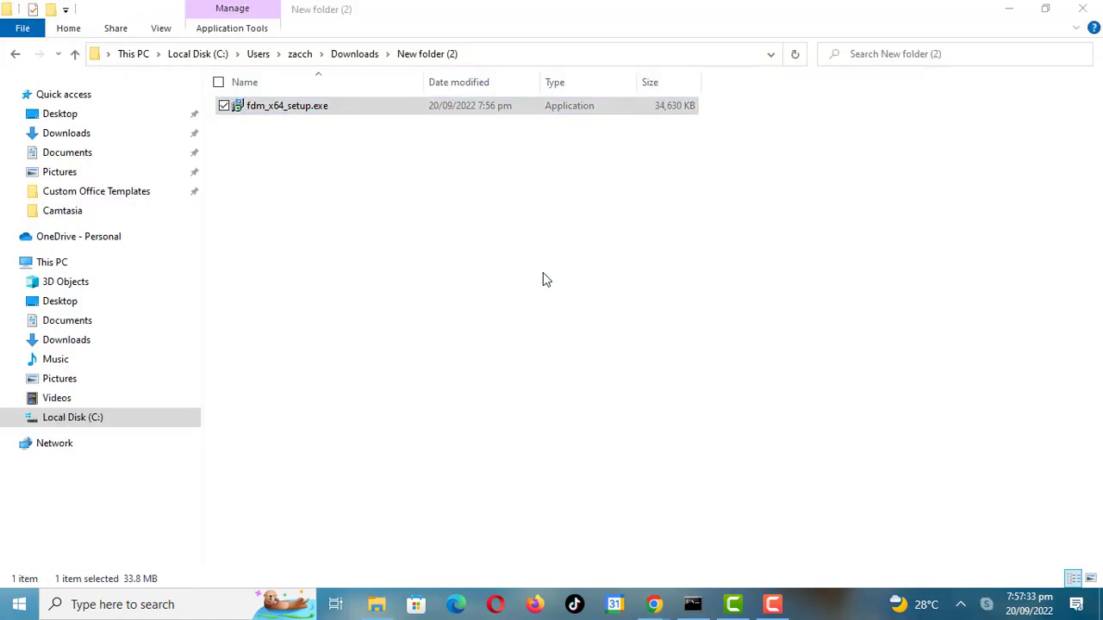
pyautogui.press('Return')
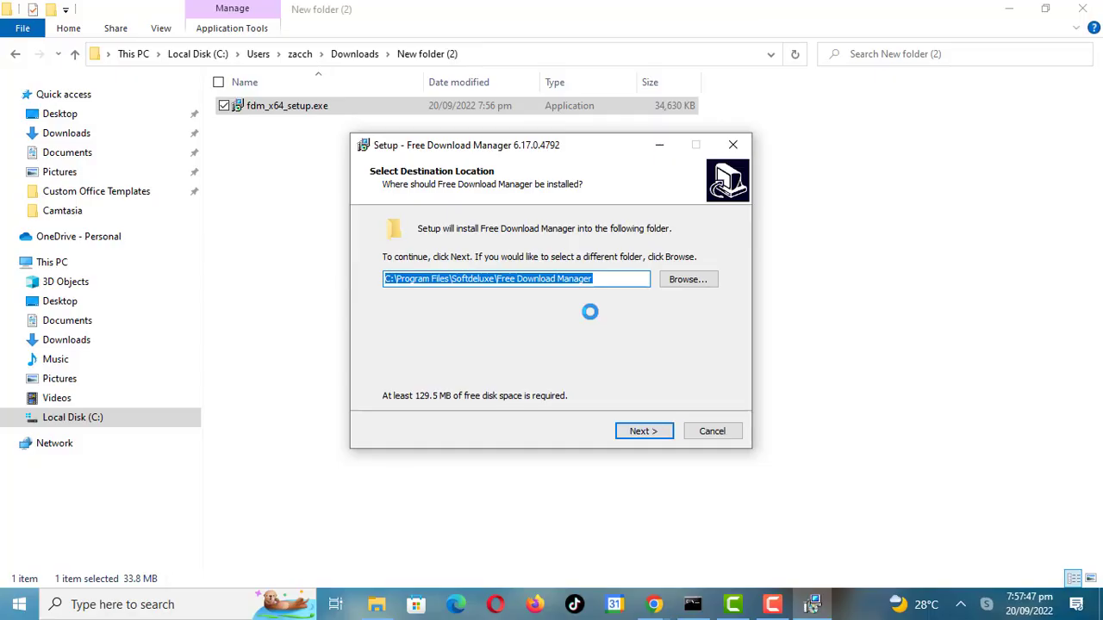
# Install with default folders, keeping the desktop shortcut but no Quick Launch shortcut
pyautogui.click(640, 435)
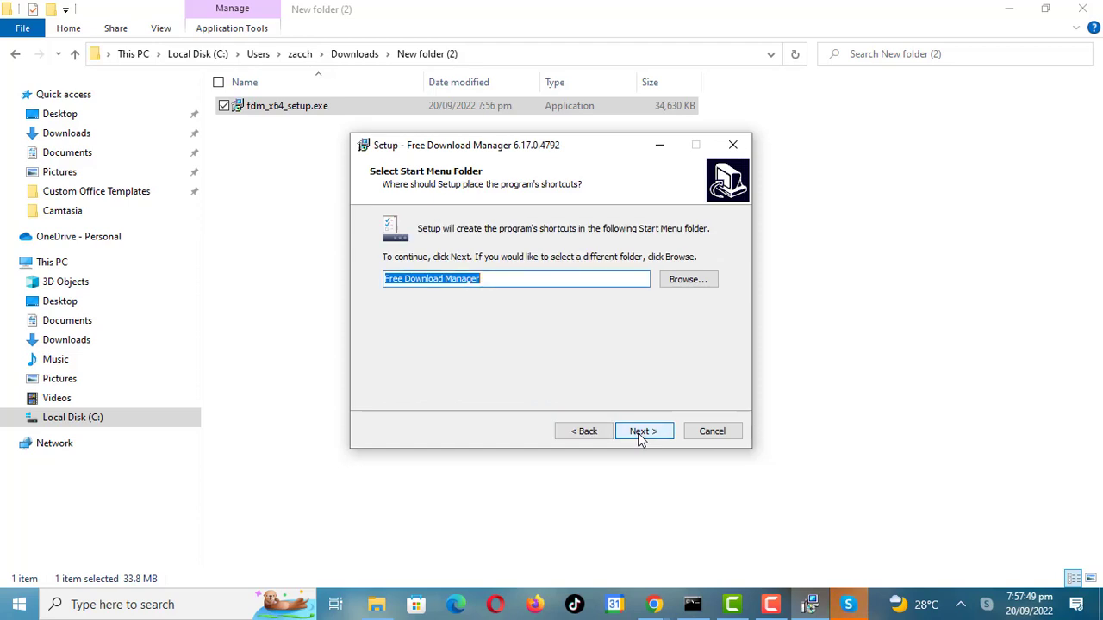
pyautogui.click(640, 435)
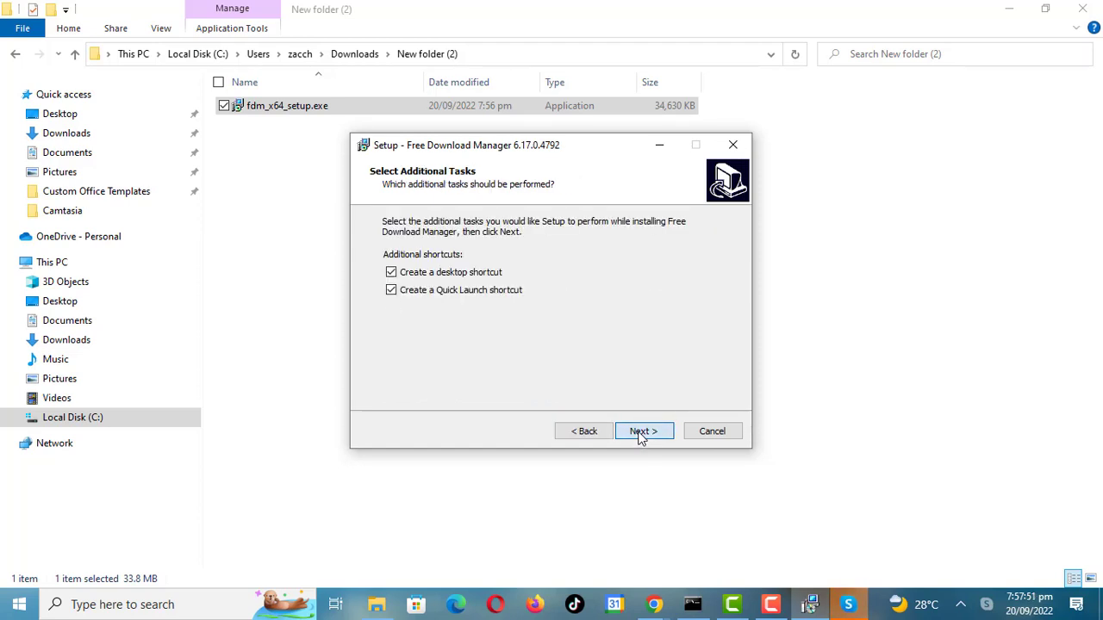
pyautogui.click(392, 290)
pyautogui.click(646, 436)
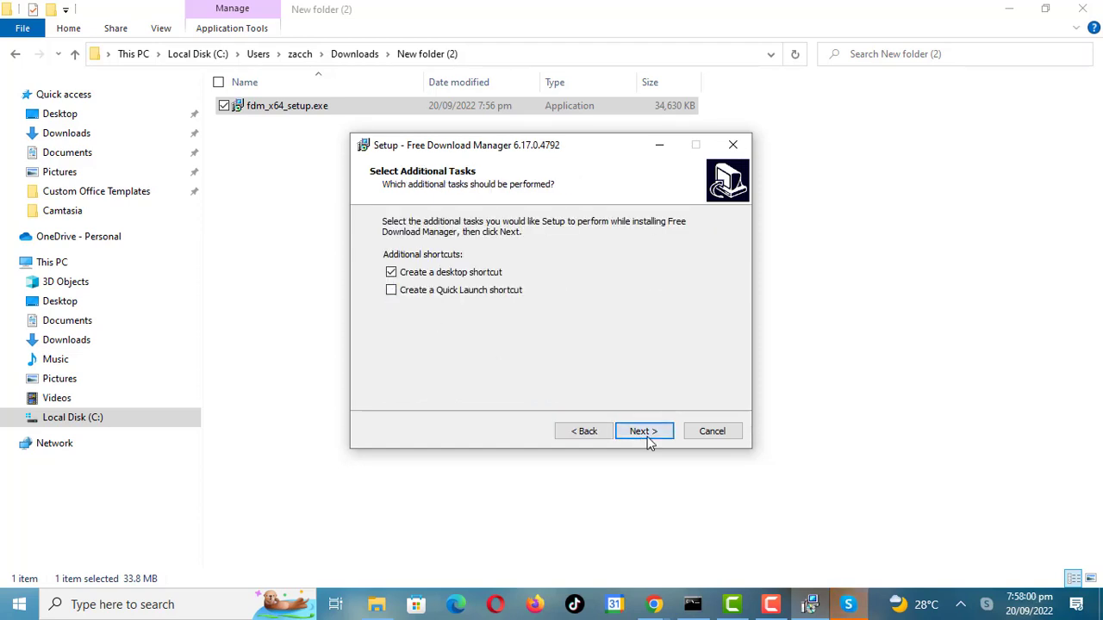
pyautogui.click(650, 437)
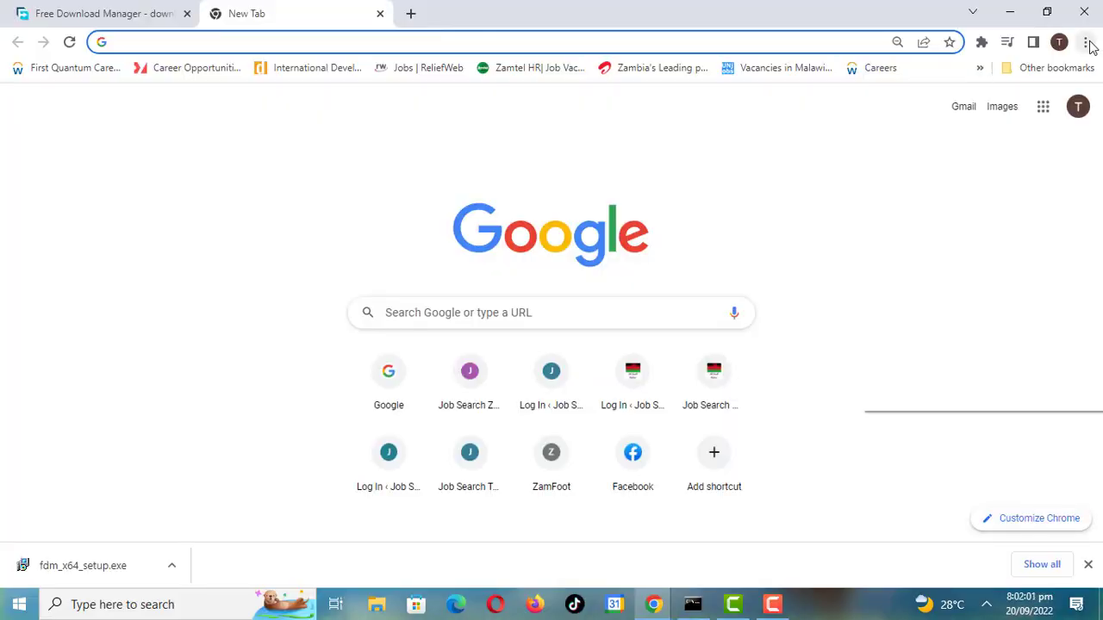
# From Chrome's Extensions page, search the Chrome Web Store for 'fdm'
pyautogui.click(1088, 44)
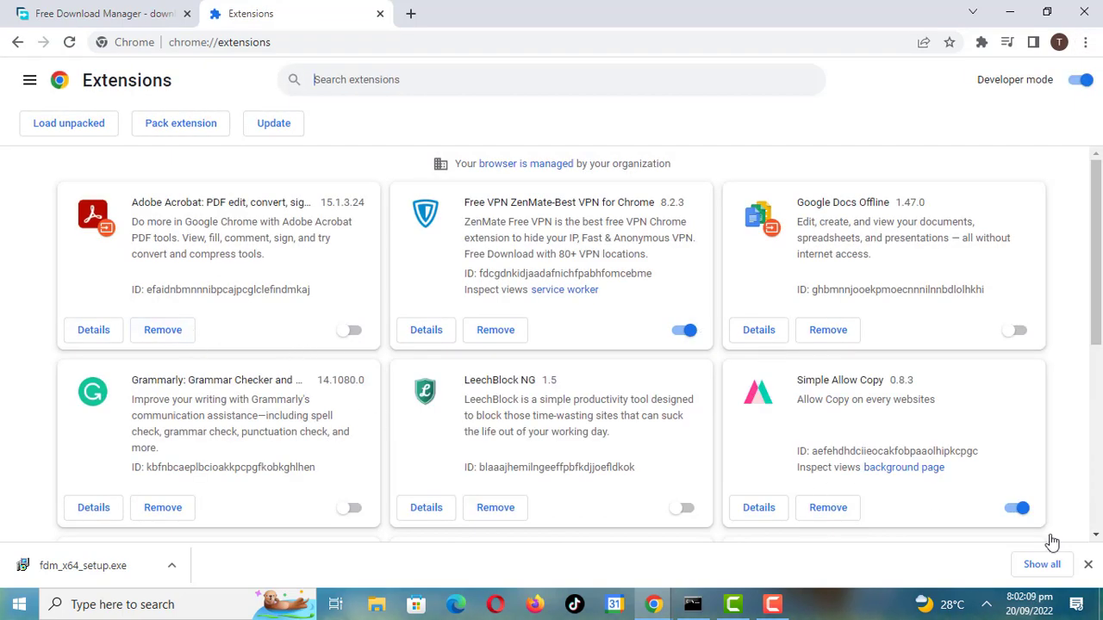
pyautogui.click(1087, 565)
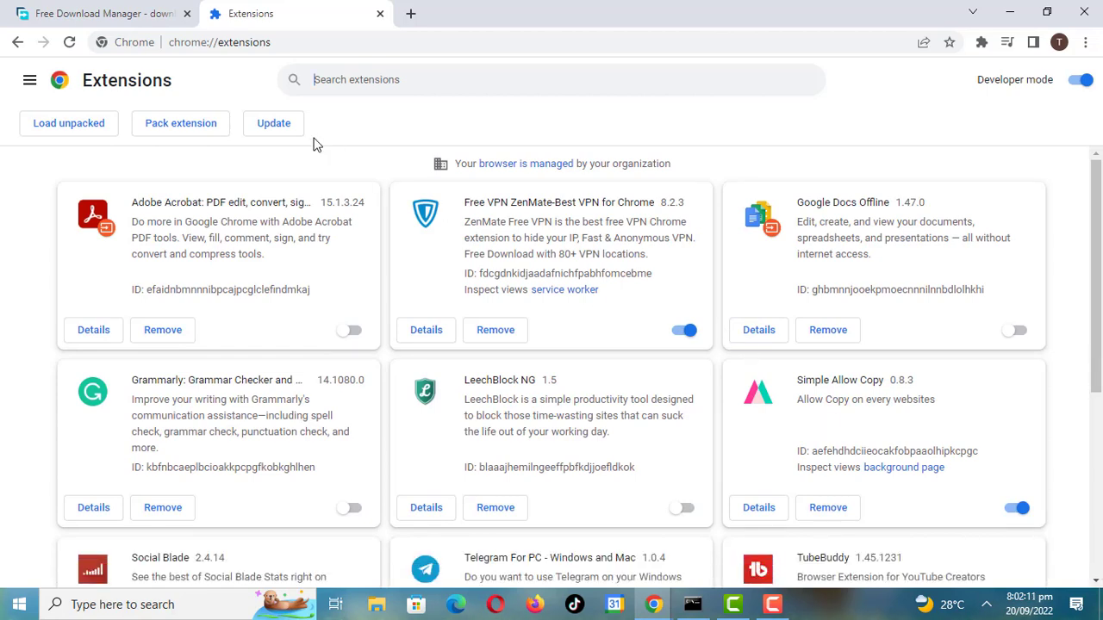
pyautogui.click(29, 83)
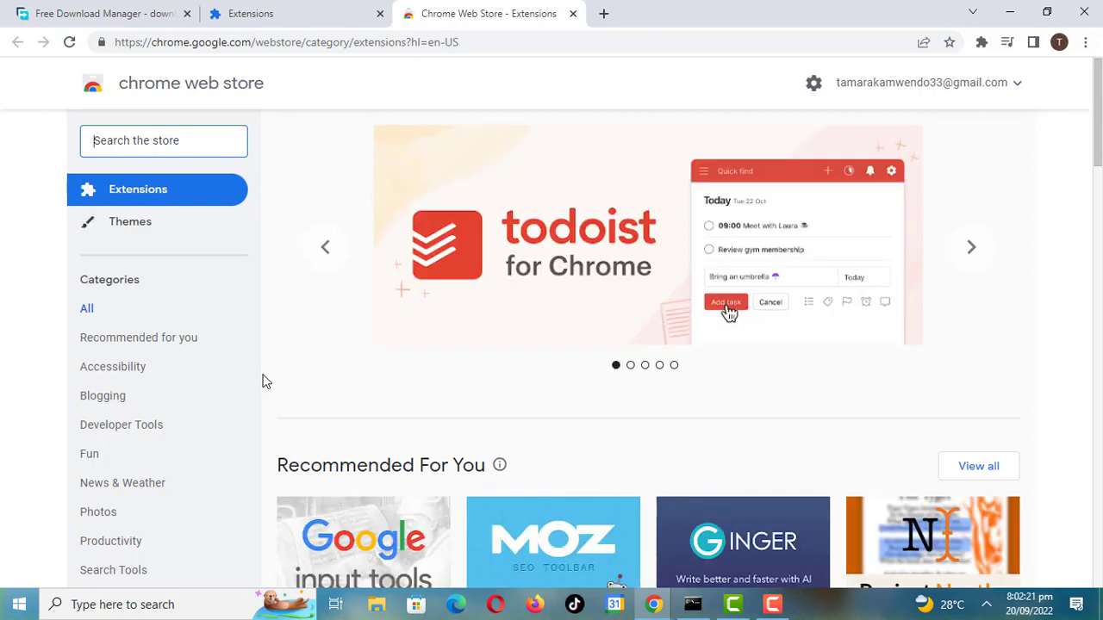
pyautogui.write('f')
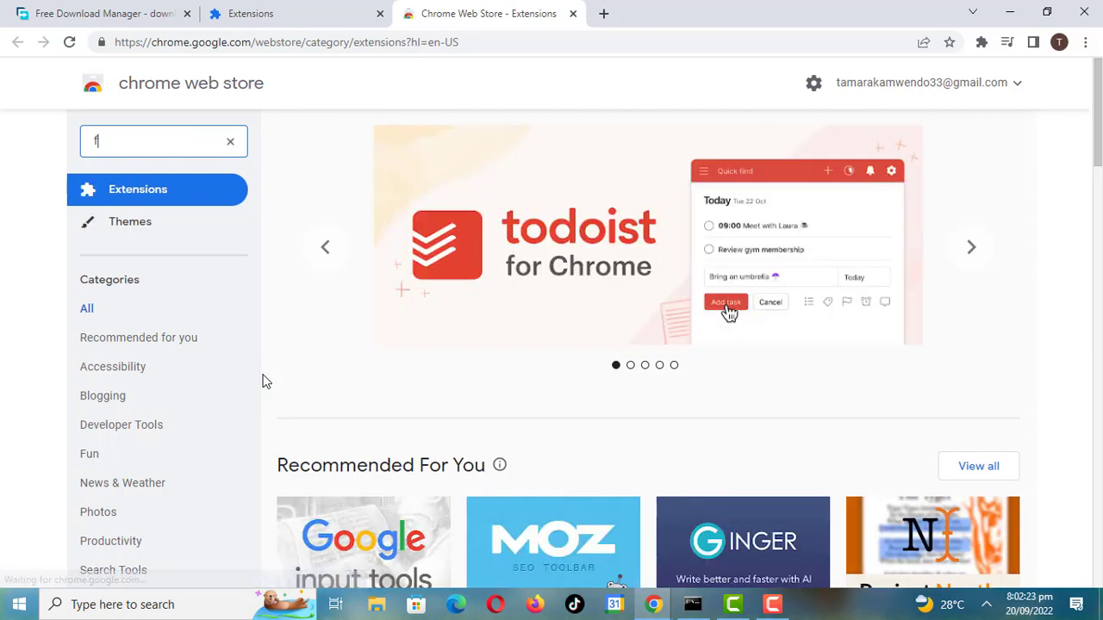
pyautogui.write('dm')
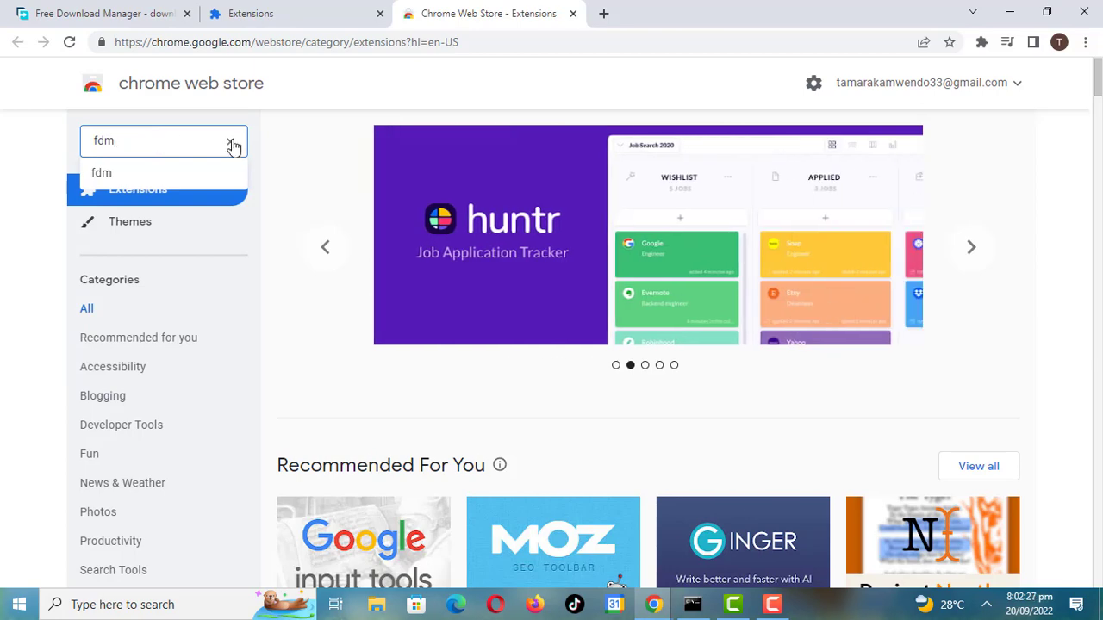
pyautogui.press('Return')
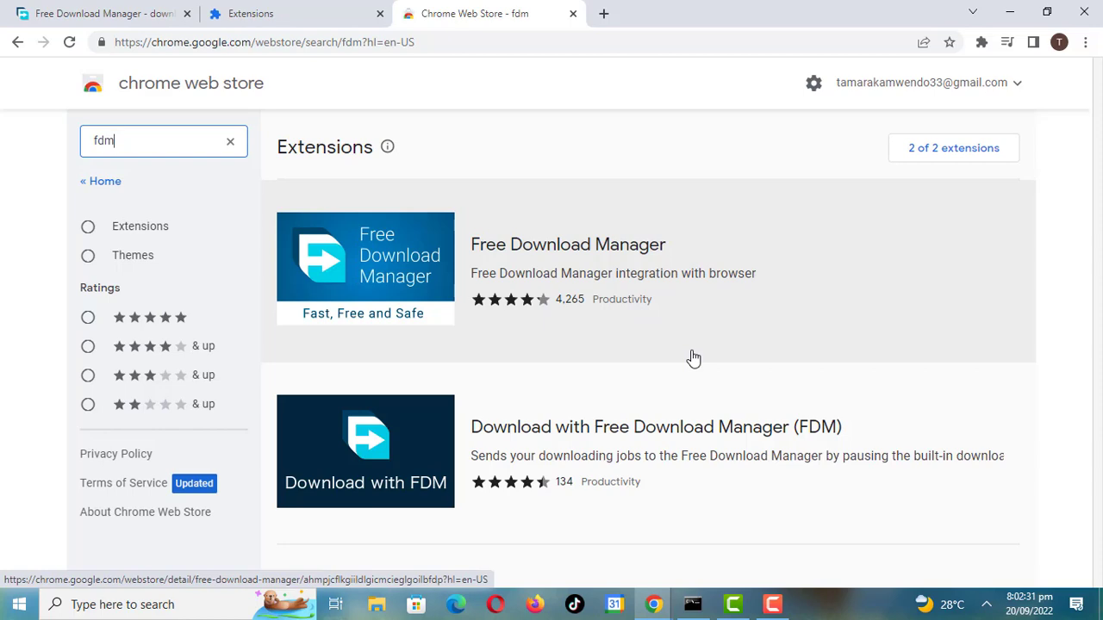
# Add the Free Download Manager extension from its store page and dismiss the 'added' notice
pyautogui.click(418, 271)
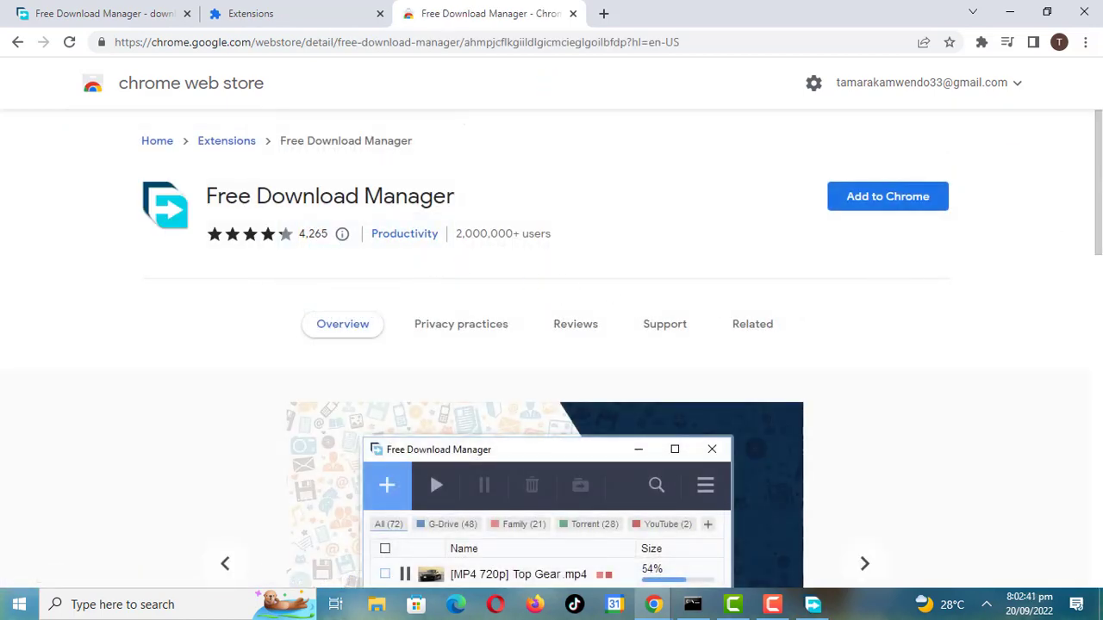
pyautogui.moveTo(1099, 158); pyautogui.dragTo(1100, 373)
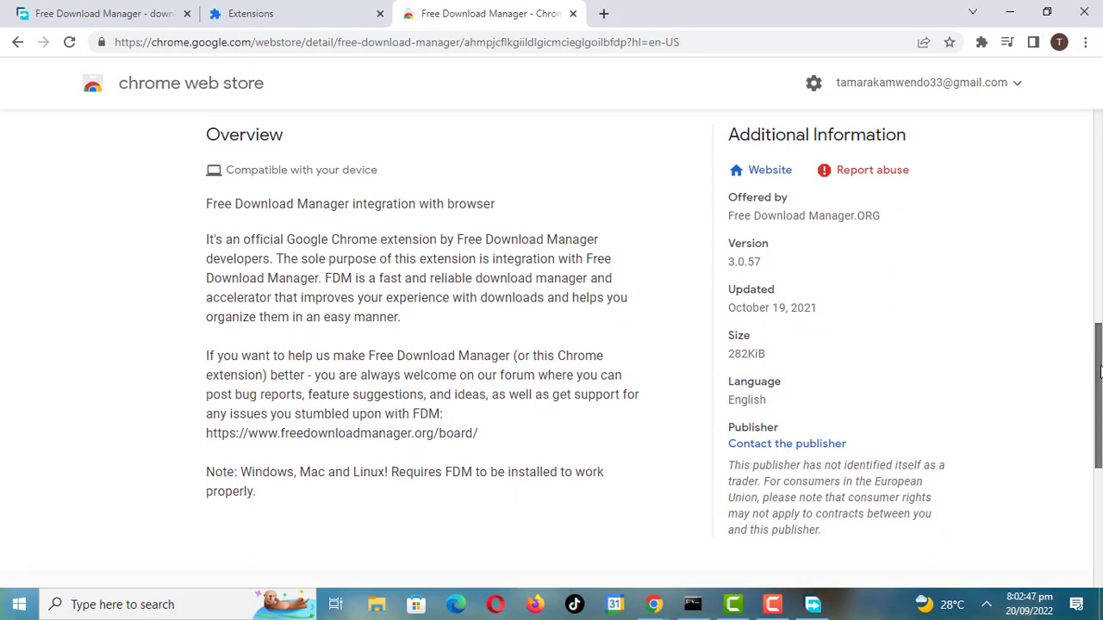
pyautogui.moveTo(1100, 372); pyautogui.dragTo(1099, 366)
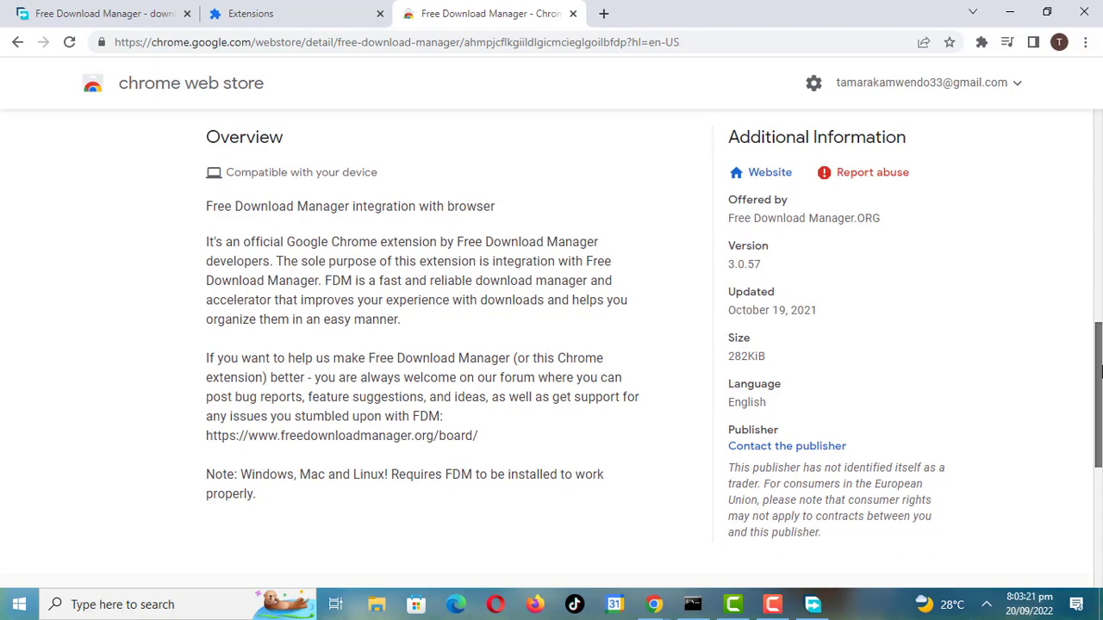
pyautogui.moveTo(1100, 367); pyautogui.dragTo(1083, 140)
pyautogui.click(896, 205)
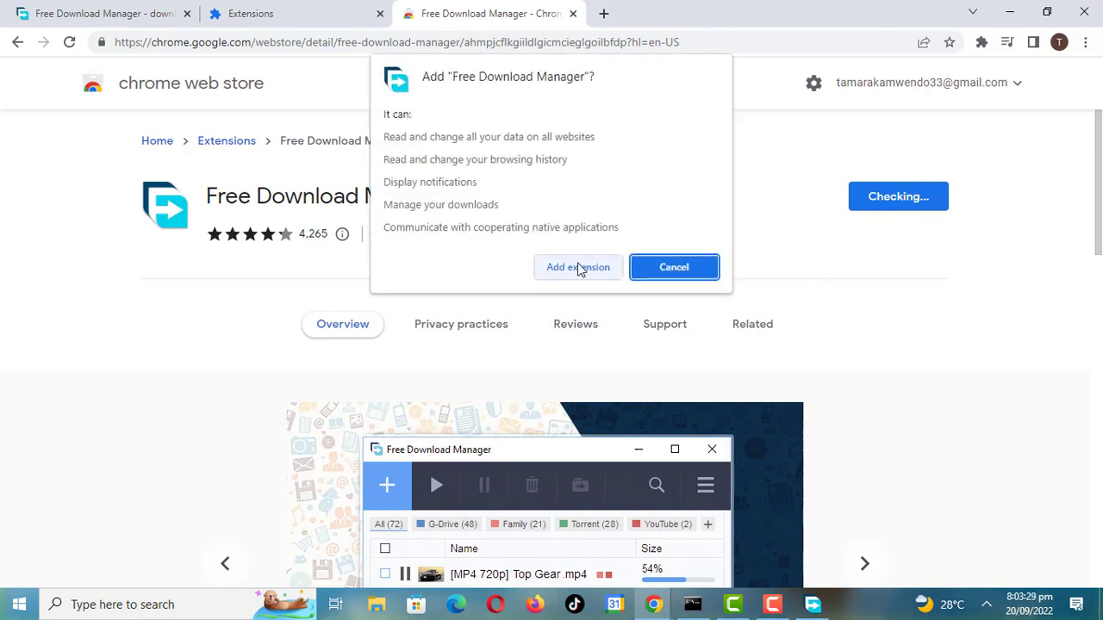
pyautogui.click(603, 267)
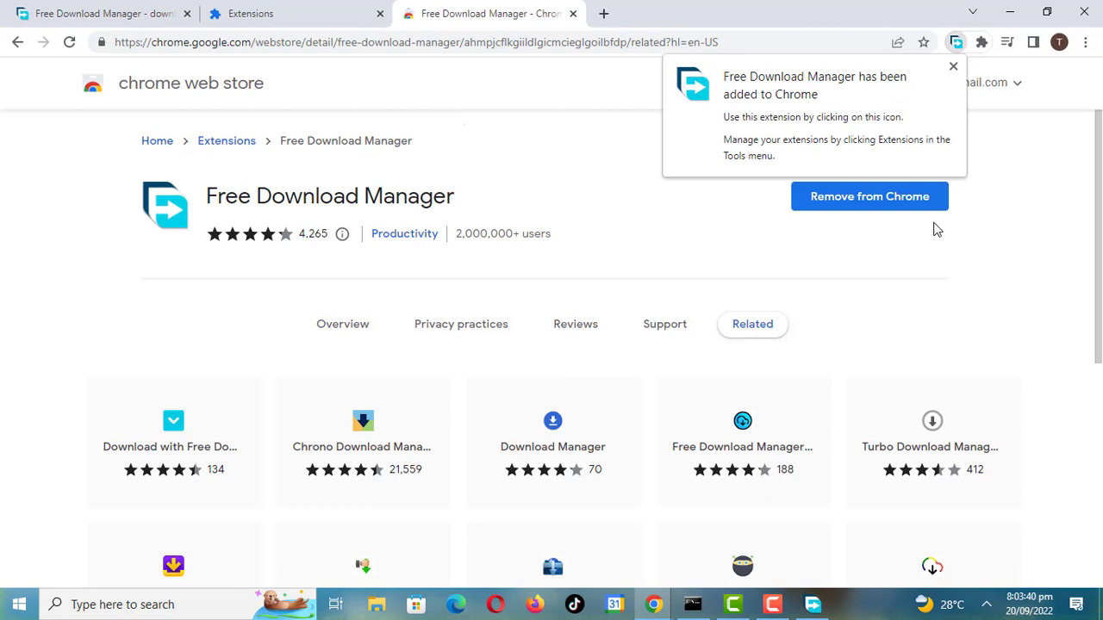
pyautogui.click(953, 67)
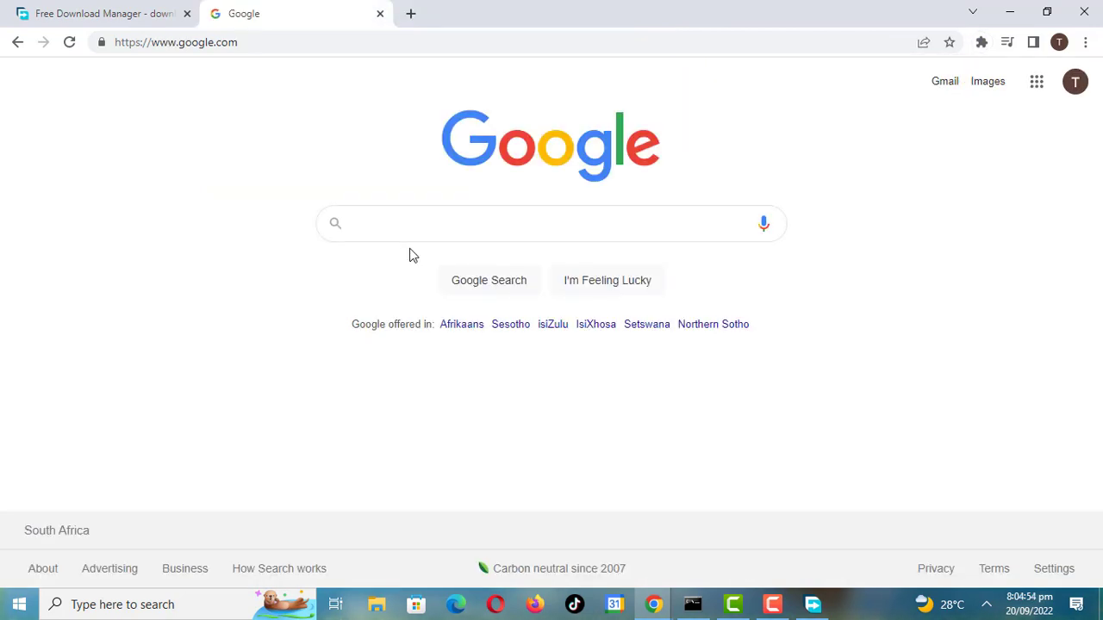
# Google 'ubuntu server download', open 'Get Ubuntu Server | Download' and accept all trackers
pyautogui.write('u')
pyautogui.write('buntu se')
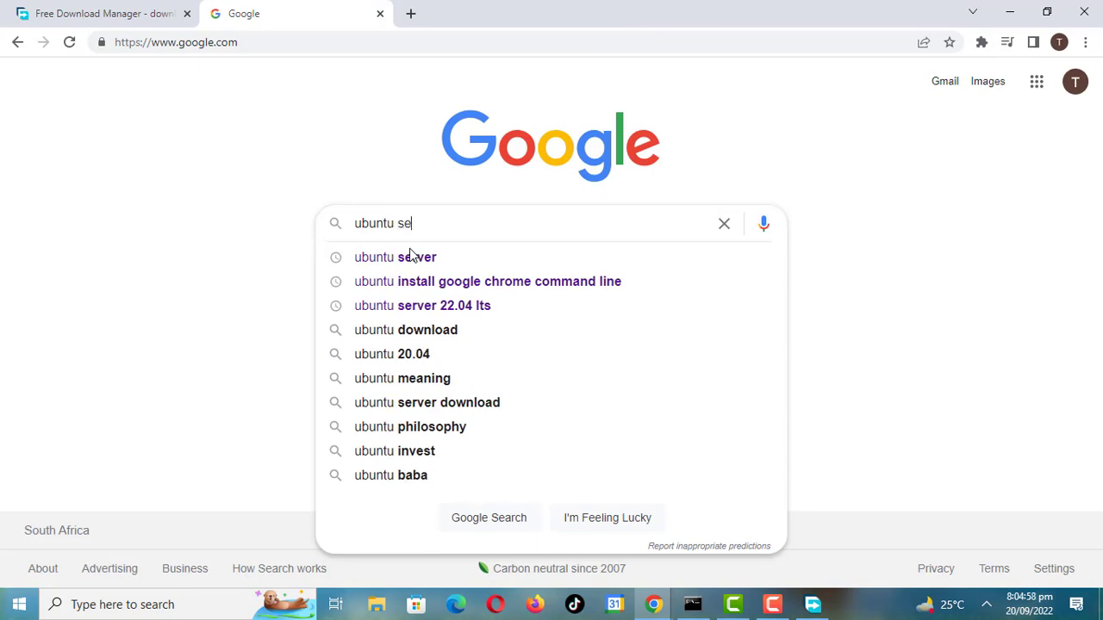
pyautogui.write('rver dow')
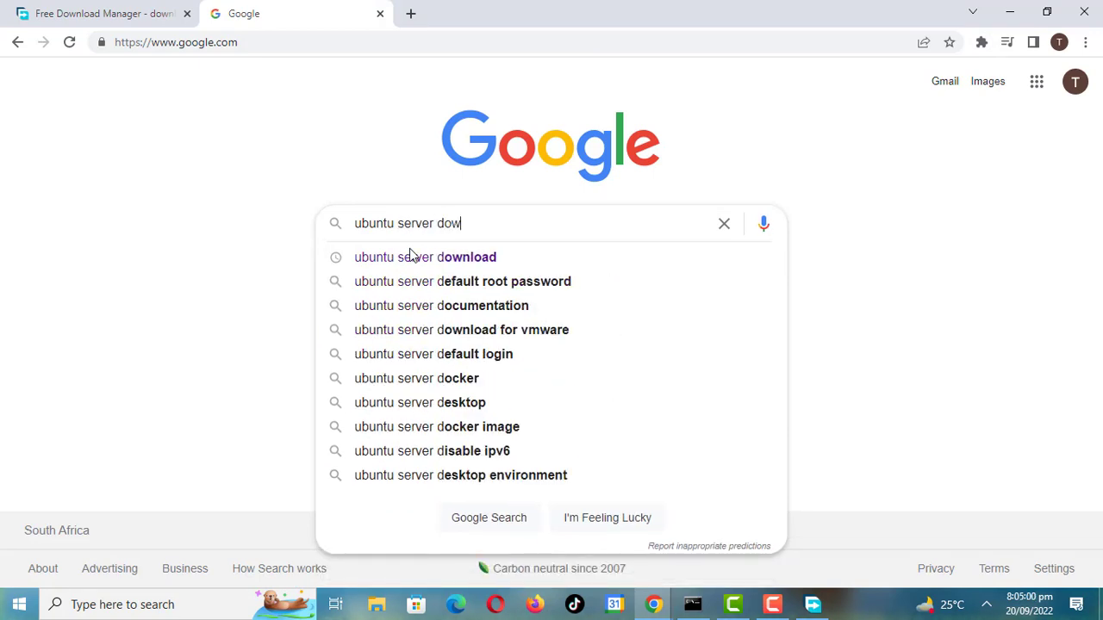
pyautogui.write('nload')
pyautogui.press('Return')
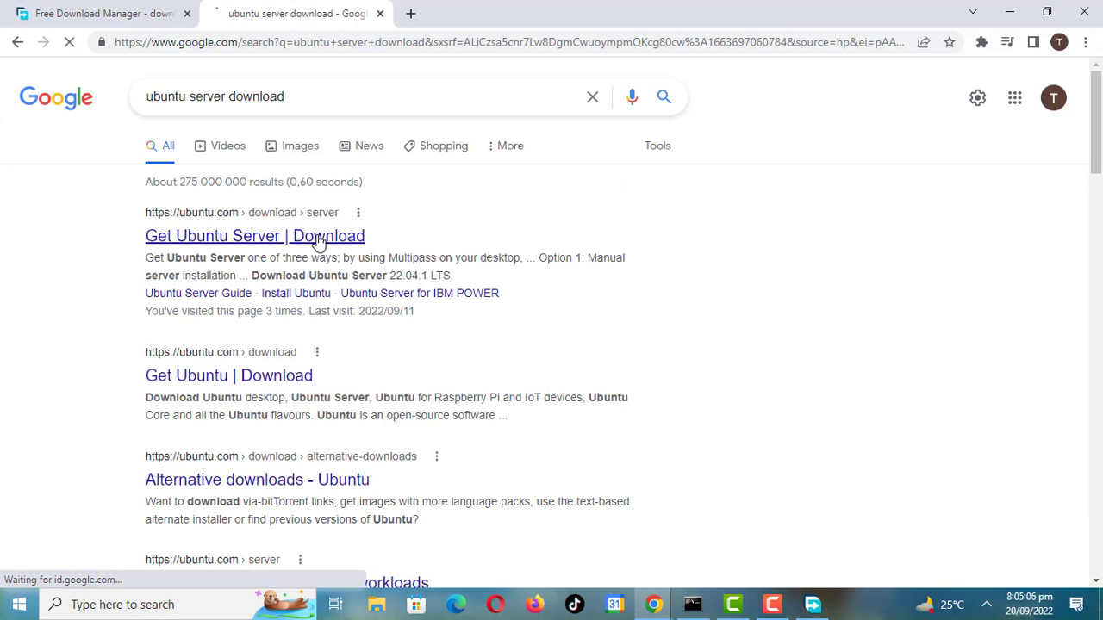
pyautogui.click(319, 242)
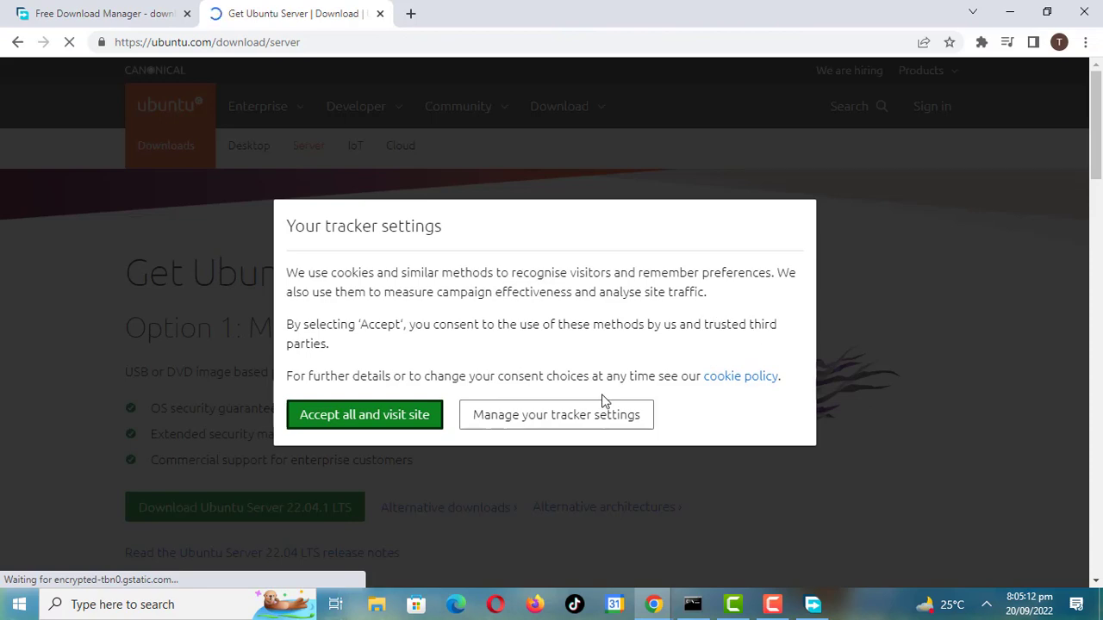
pyautogui.click(379, 422)
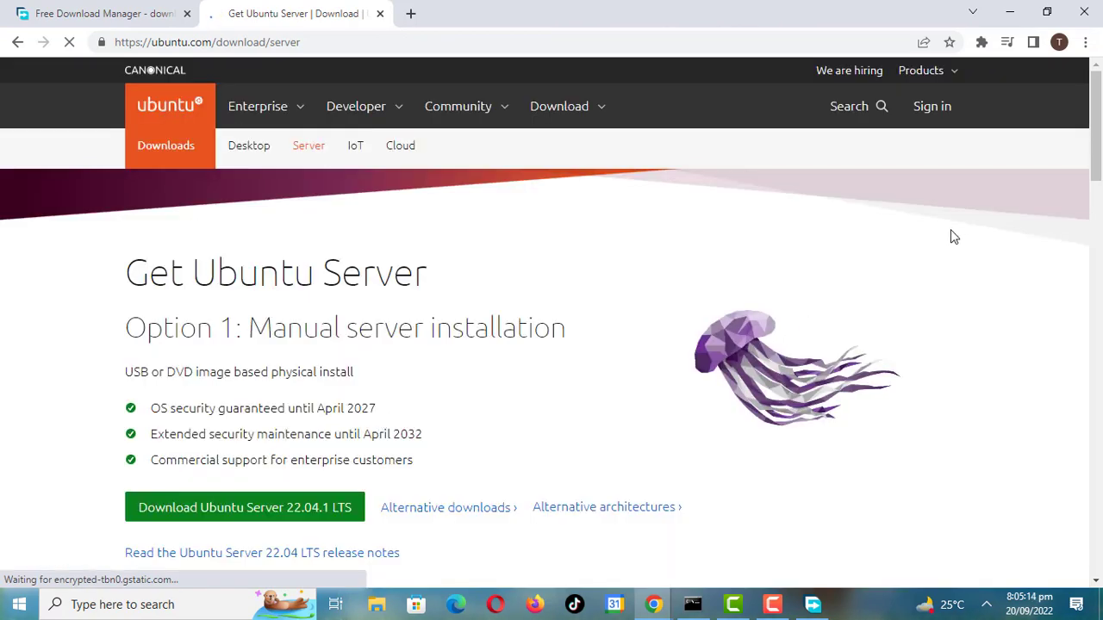
pyautogui.moveTo(1096, 148)
pyautogui.mouseDown()
pyautogui.moveTo(1097, 231)
pyautogui.moveTo(1097, 172)
pyautogui.mouseUp()
# Send the page's links via 'Download all with Free Download Manager' and confirm Download
pyautogui.rightClick(251, 111)
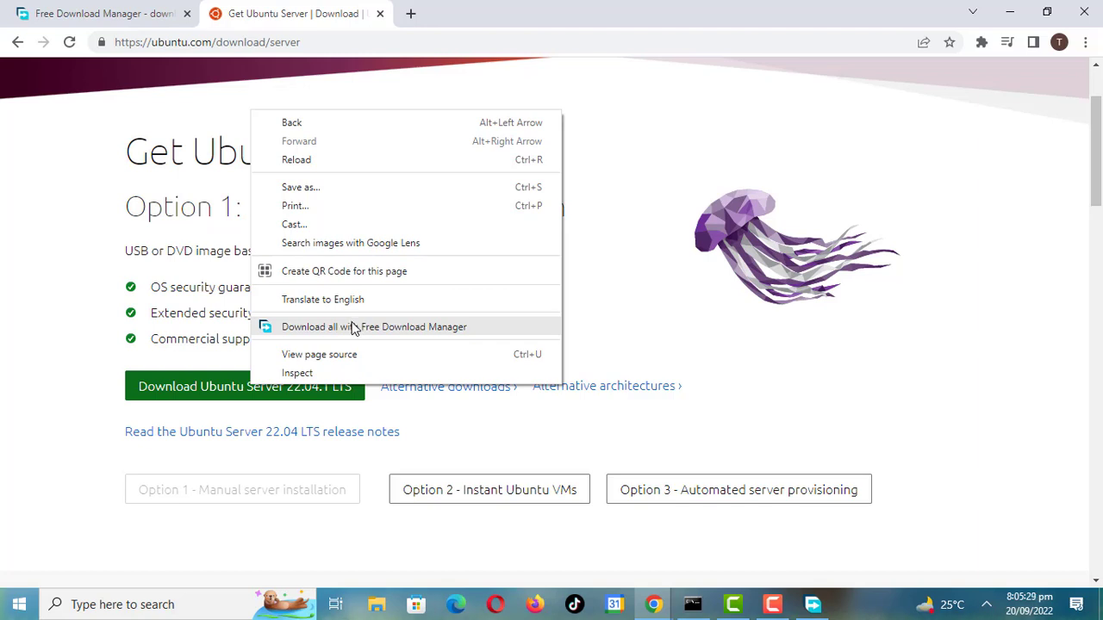
pyautogui.click(353, 328)
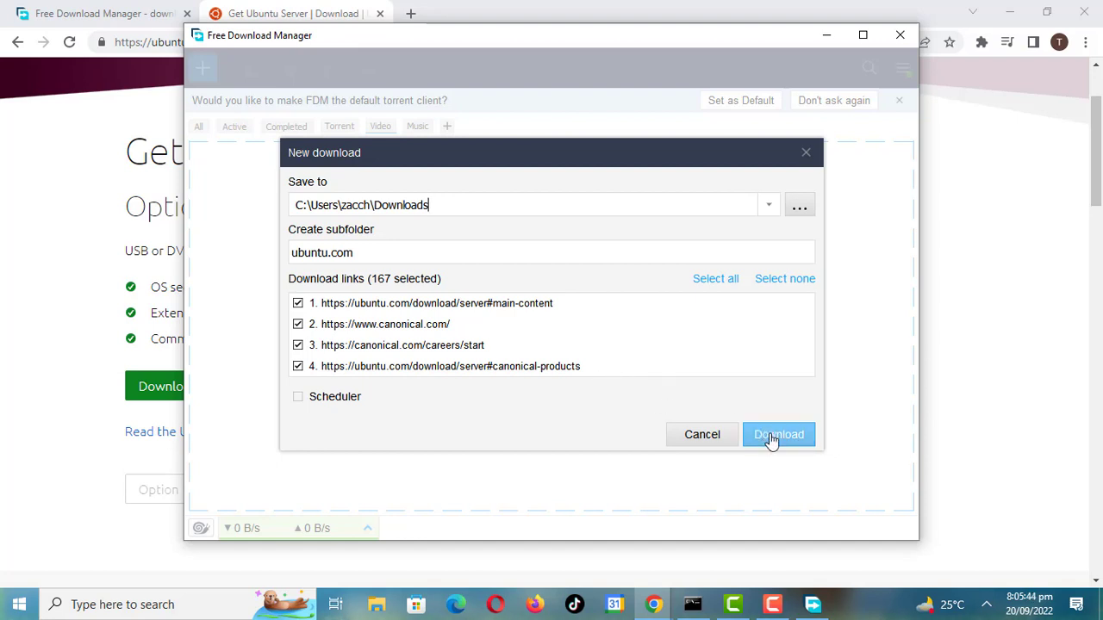
pyautogui.click(773, 438)
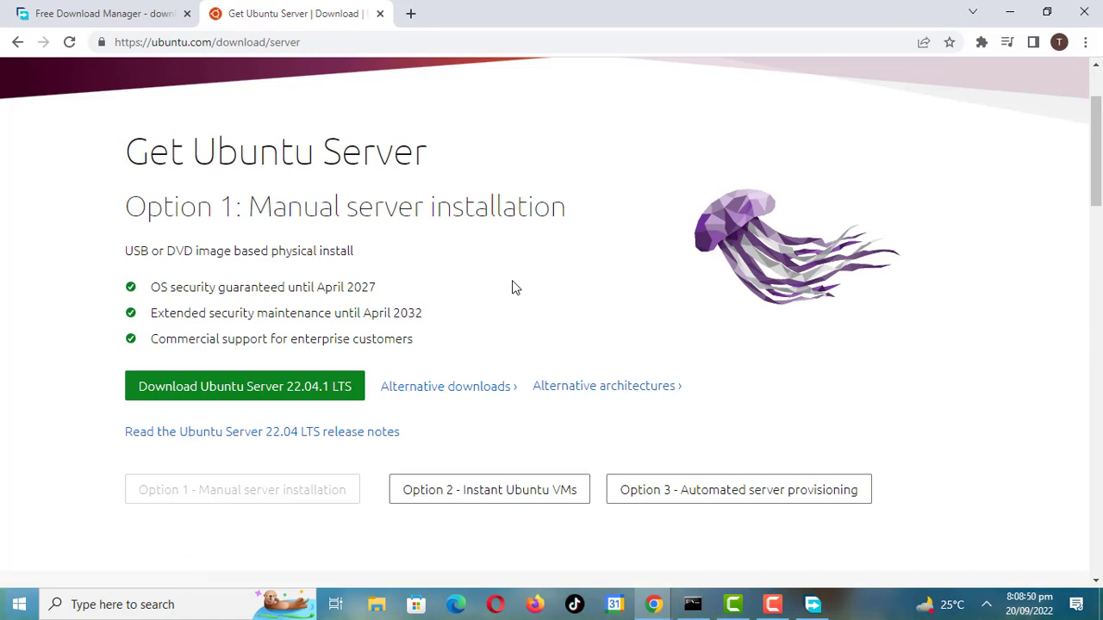
# Download the Ubuntu Server 22.04.1 LTS ISO with FDM, then minimize Chrome to reveal the manager
pyautogui.scroll(-3, 512, 287)
pyautogui.scroll(-3, 511, 286)
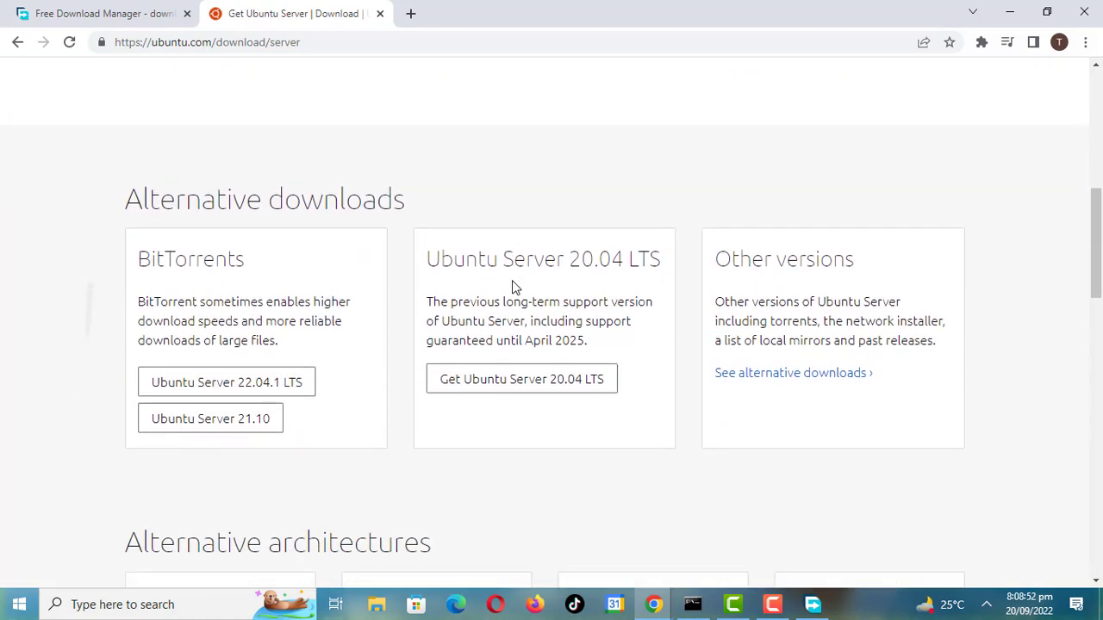
pyautogui.scroll(-1, 512, 287)
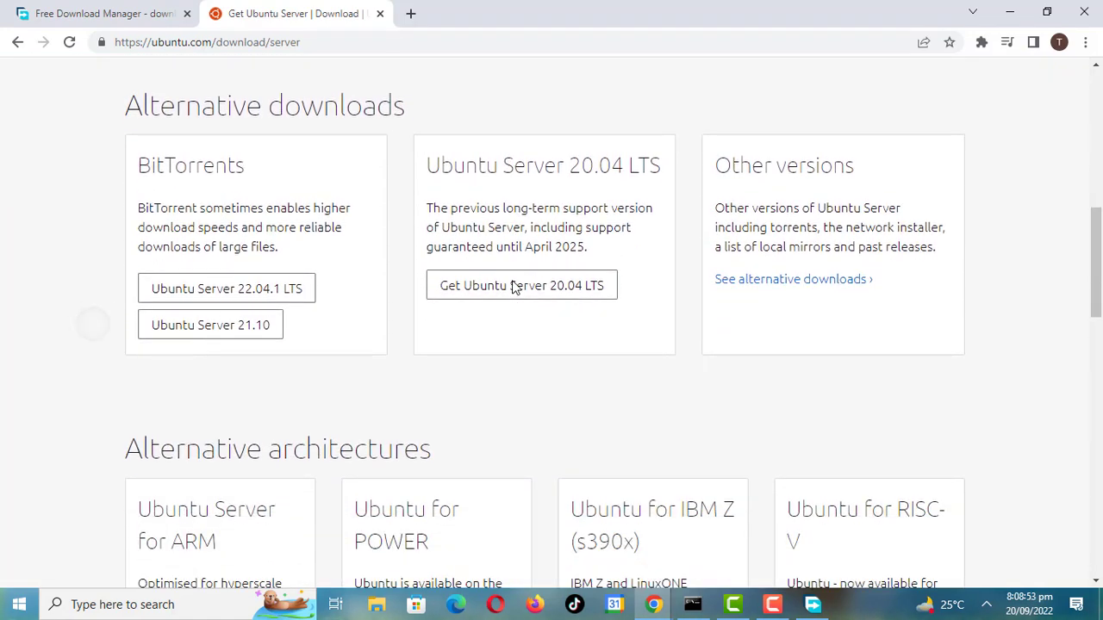
pyautogui.click(256, 296)
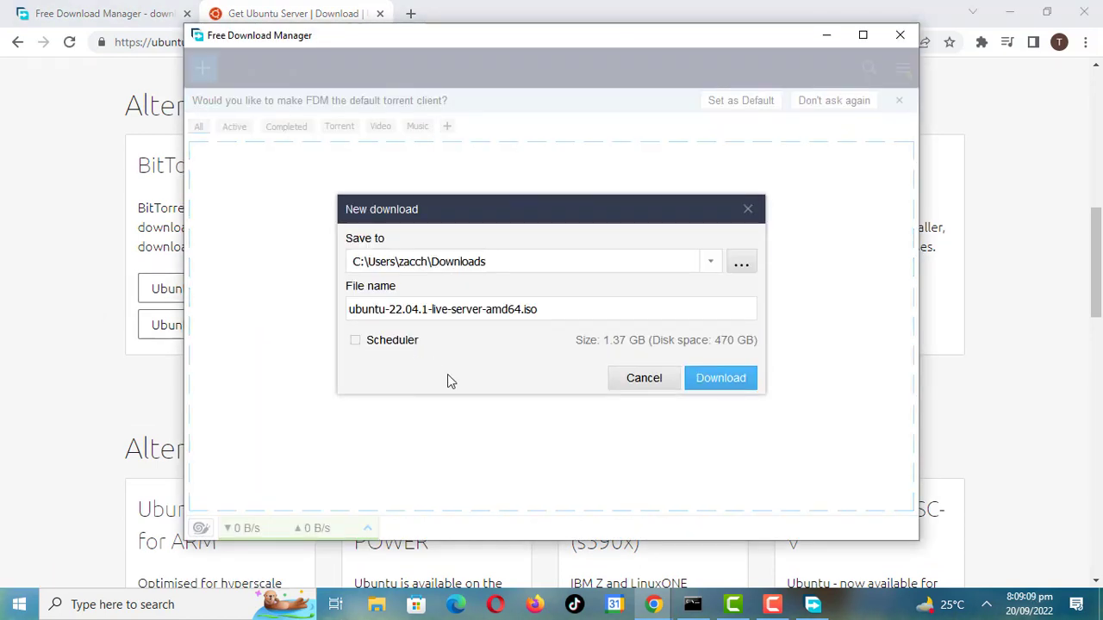
pyautogui.click(706, 388)
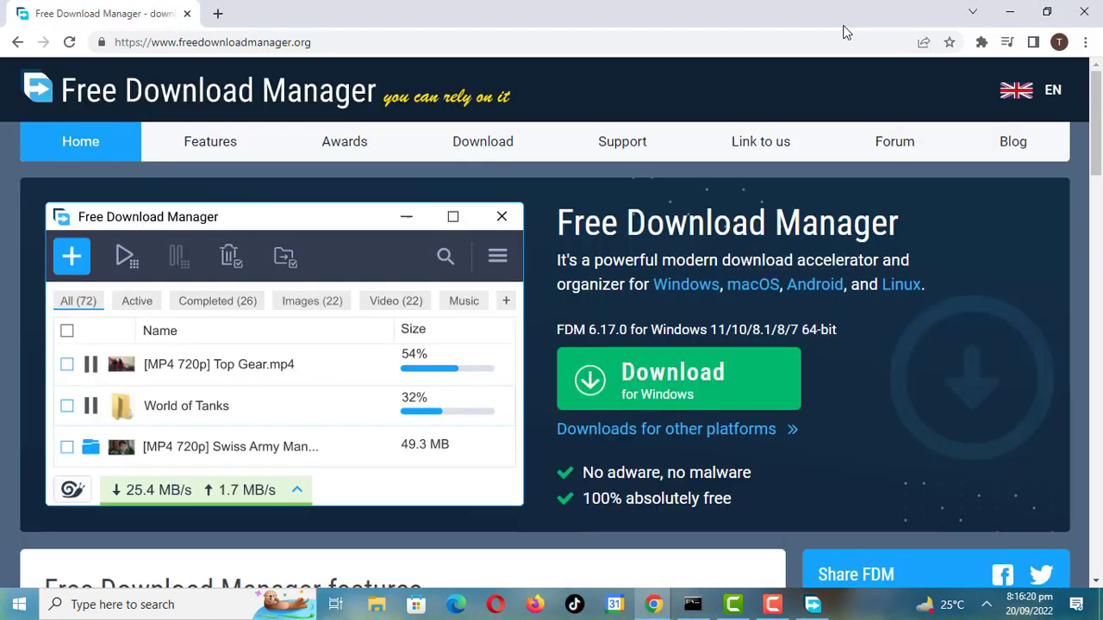
pyautogui.click(1010, 13)
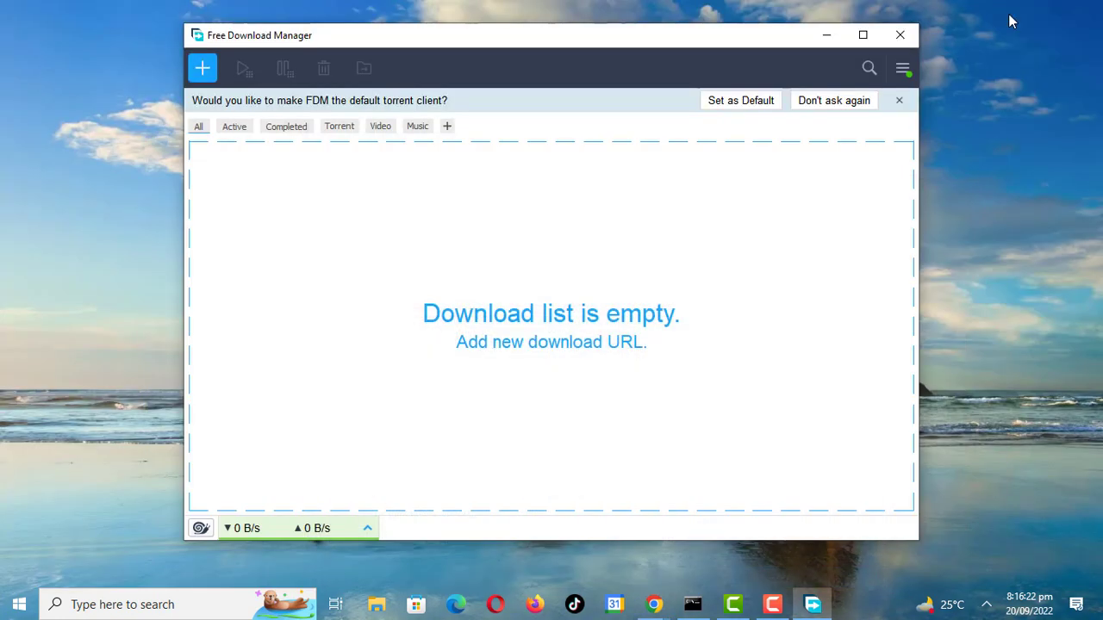